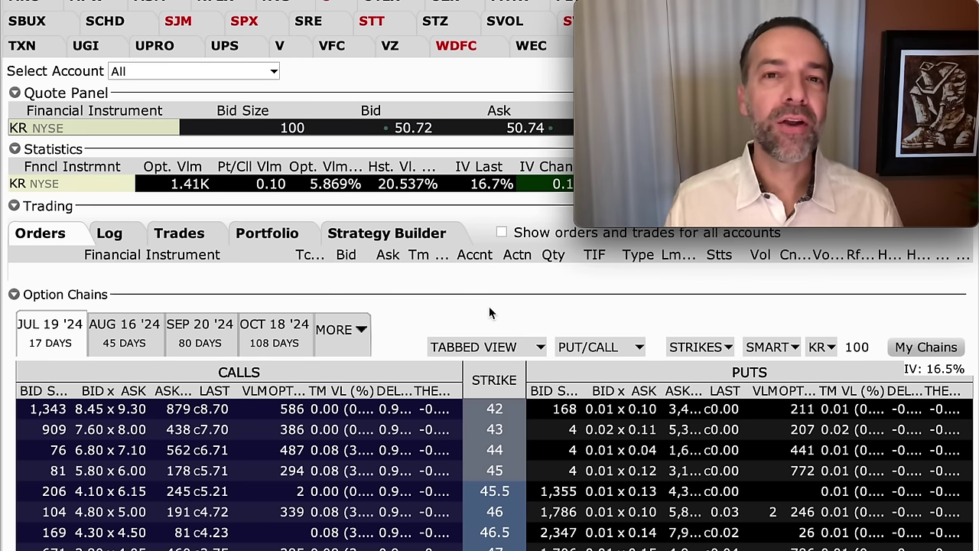
Compare the KR Aug 16 '24 and Jul 19 '24 expiries, then show the Jan 16 '26 chain.
left_click(124, 332)
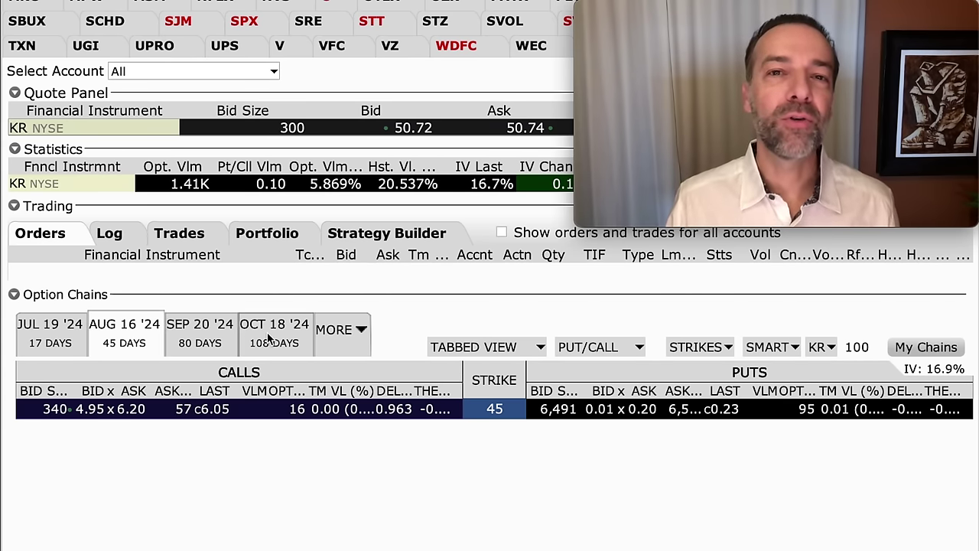
left_click(49, 332)
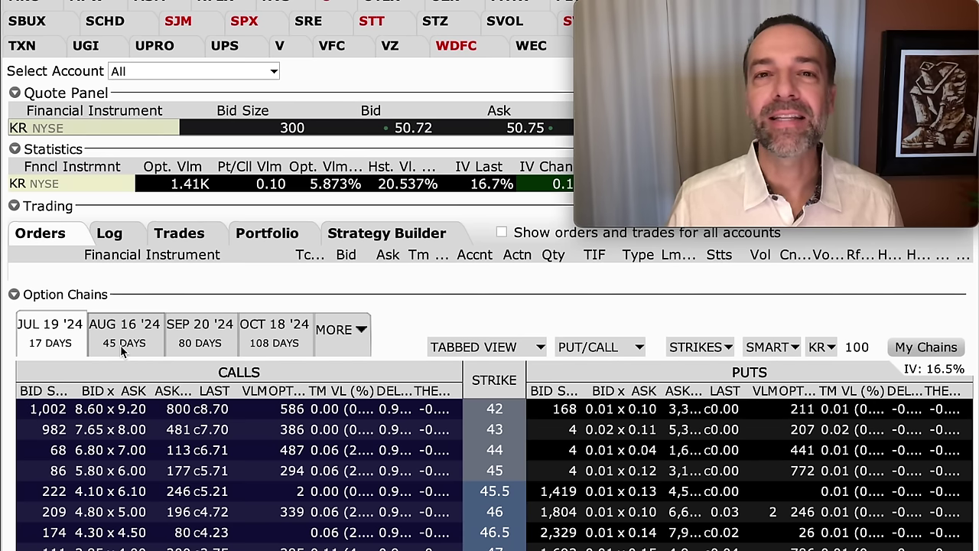
left_click(120, 345)
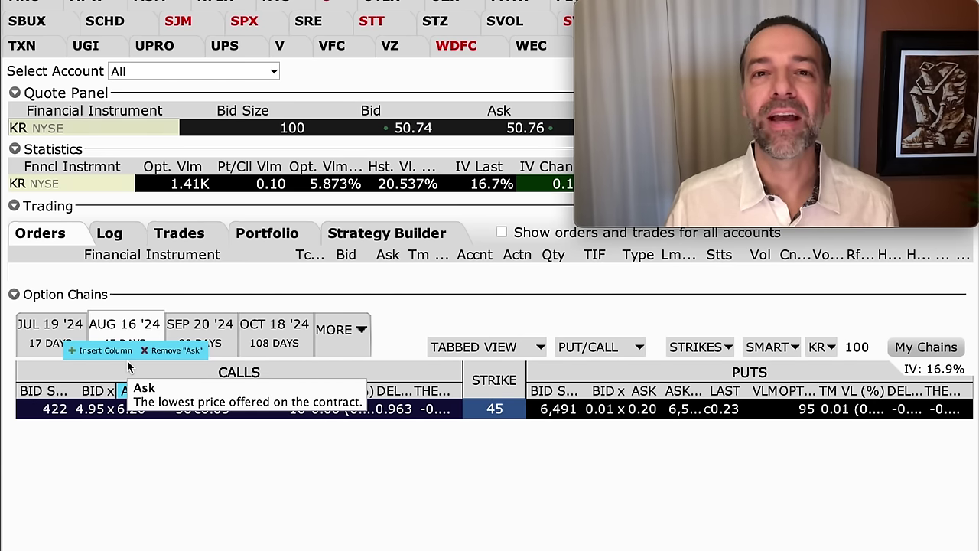
left_click(341, 328)
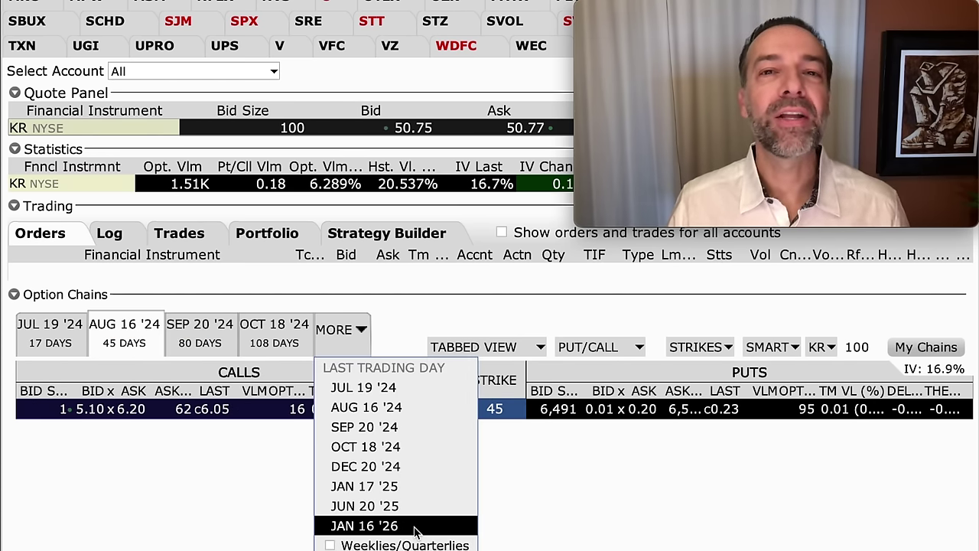
left_click(411, 527)
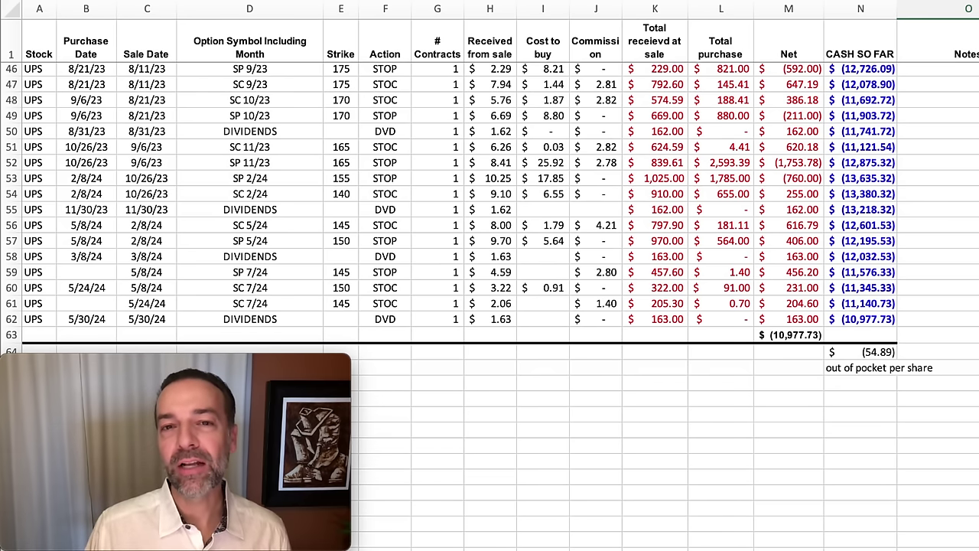
left_click(860, 351)
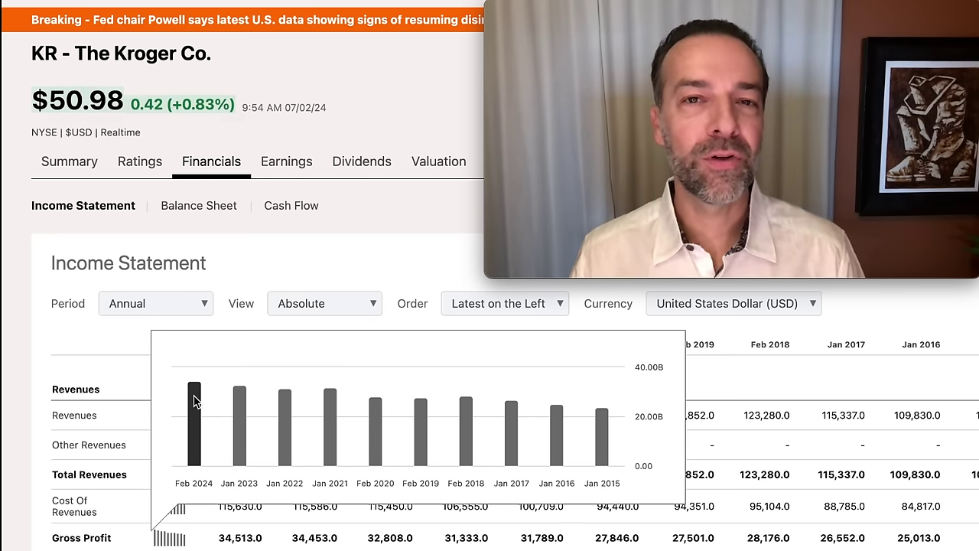
Scroll down through Kroger's financials.
scroll(649, 491, "down", 8)
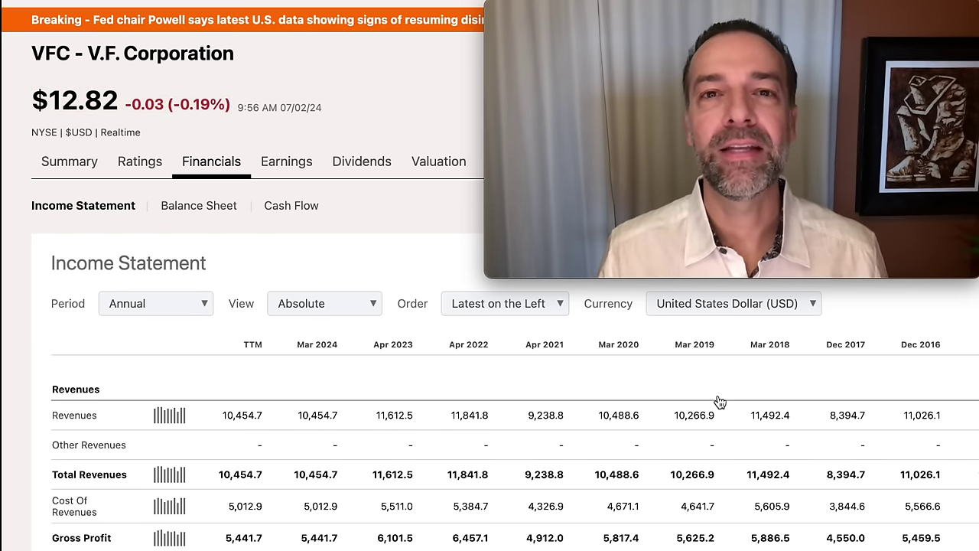
mouse_move(170, 540)
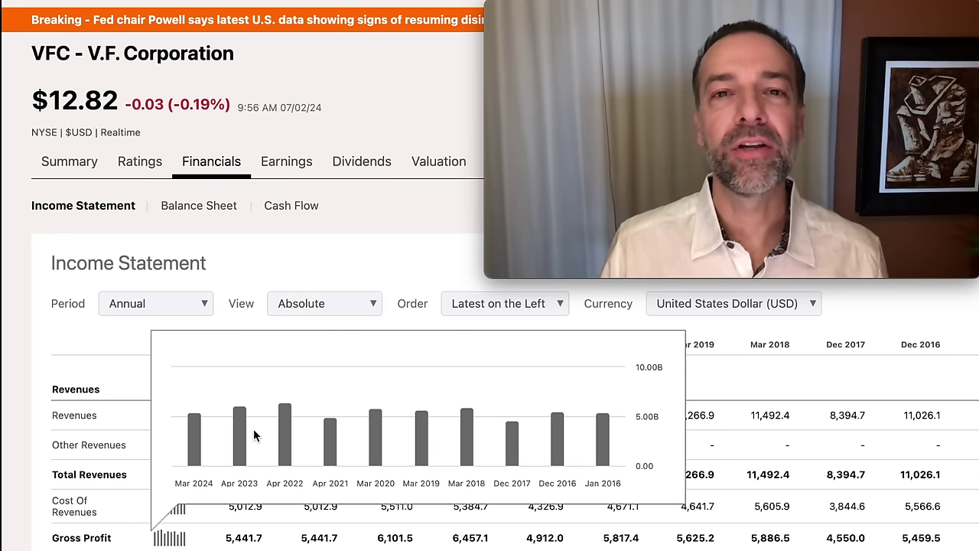
scroll(742, 520, "down", 10)
scroll(742, 520, "up", 2)
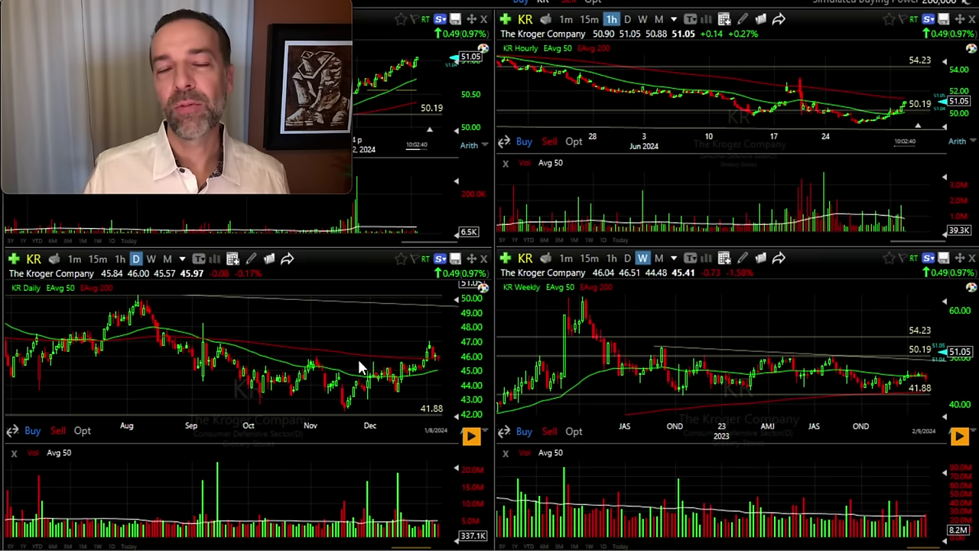
Measure the latest daily KR bars, zoom both KR charts, and read a recent weekly bar.
mouse_move(424, 371)
left_mouse_down()
mouse_move(436, 373)
mouse_move(419, 368)
left_mouse_up()
scroll(419, 369, "up", 5)
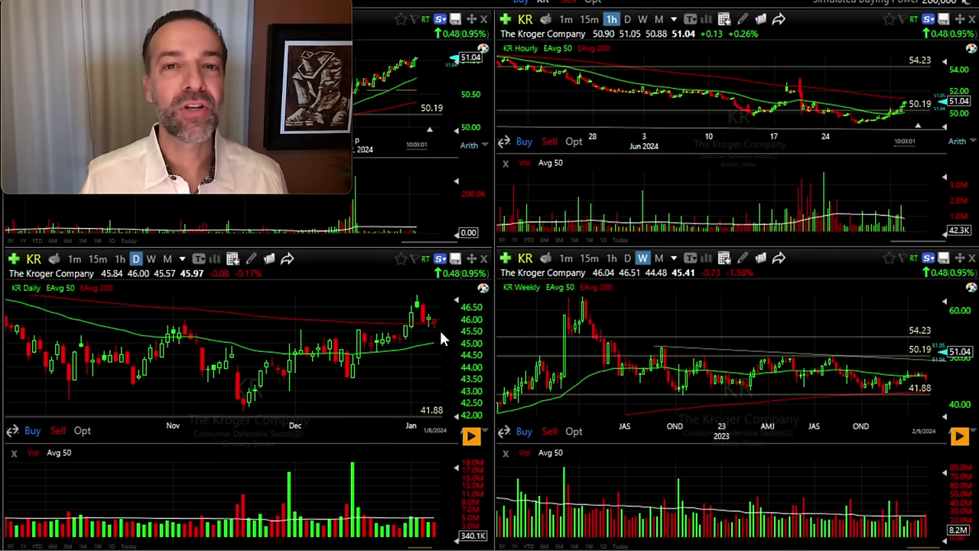
scroll(825, 399, "up", 4)
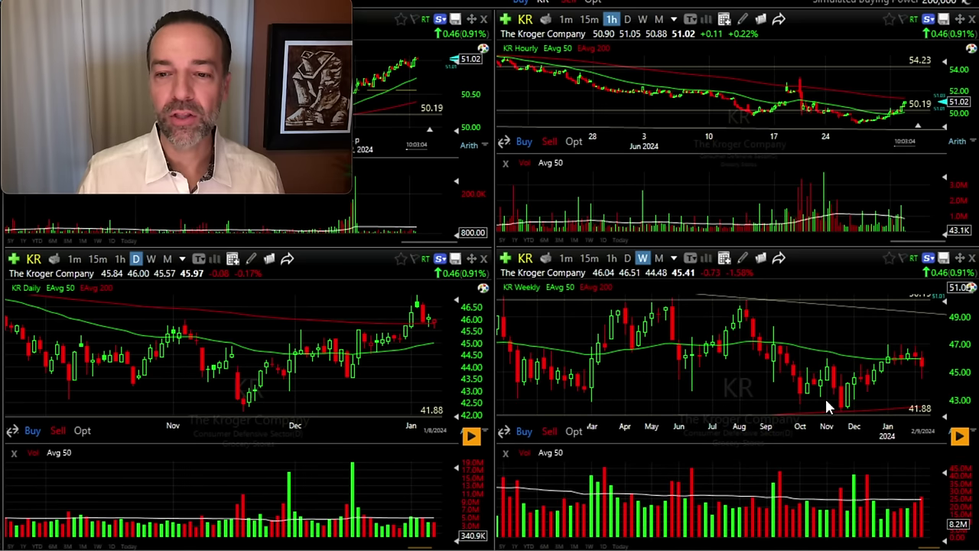
scroll(839, 394, "down", 2)
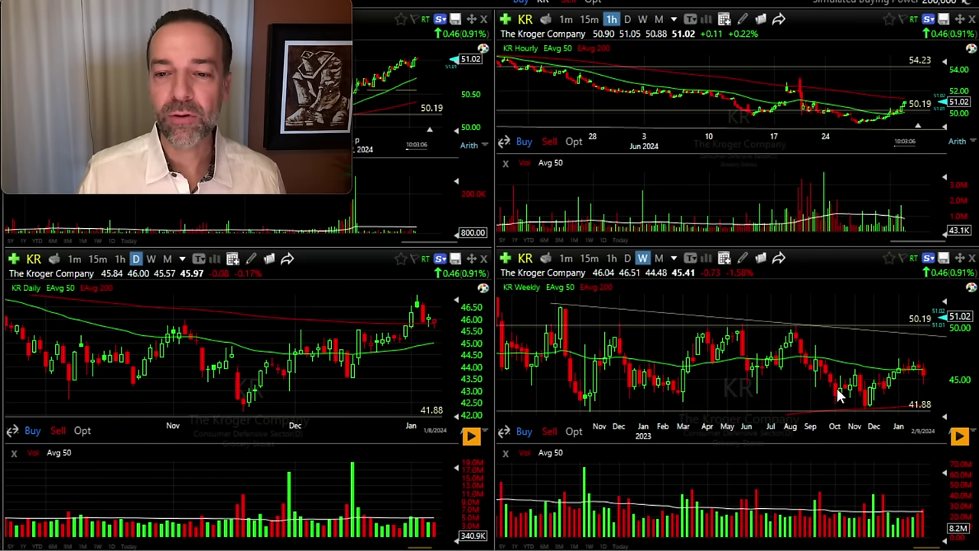
scroll(842, 393, "down", 3)
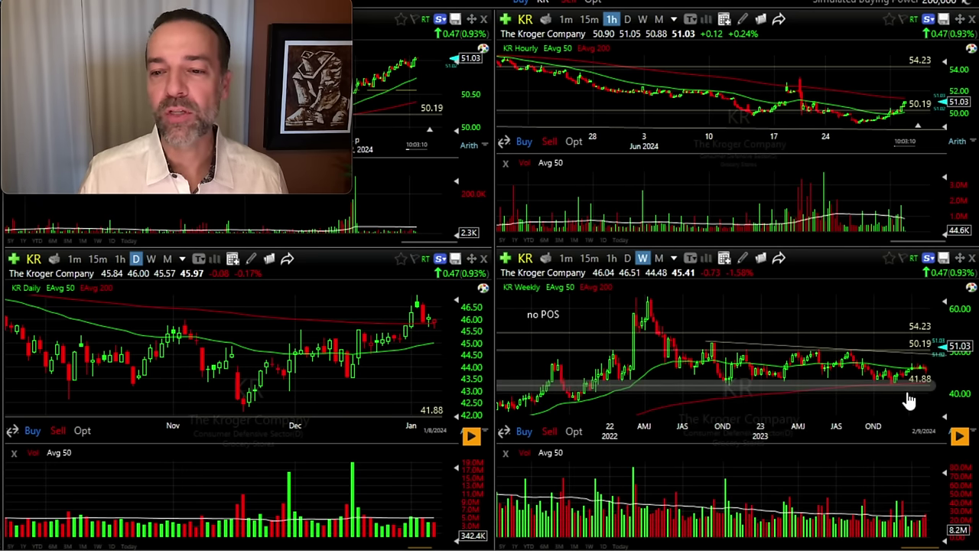
scroll(882, 406, "up", 3)
scroll(879, 397, "up", 2)
left_click_drag(894, 384, 922, 411)
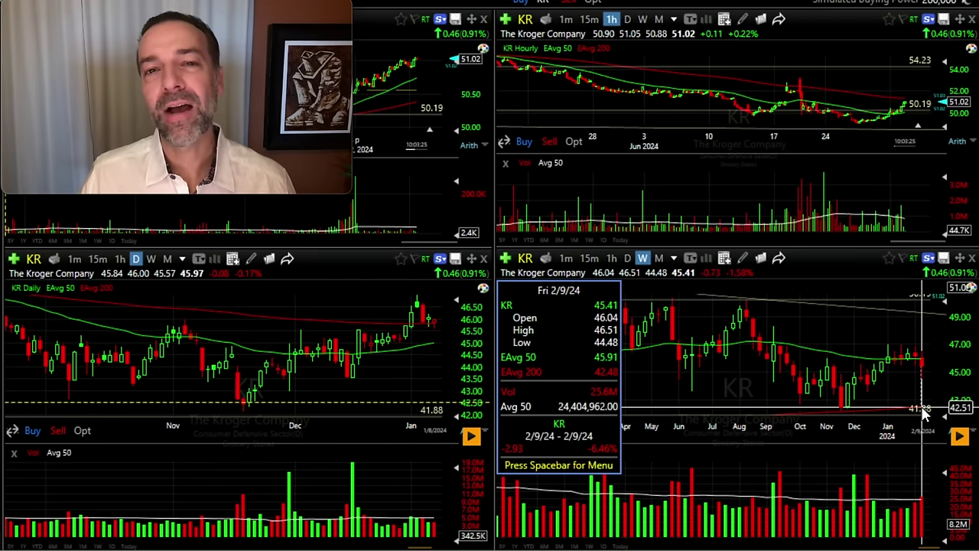
left_click_drag(923, 411, 923, 412)
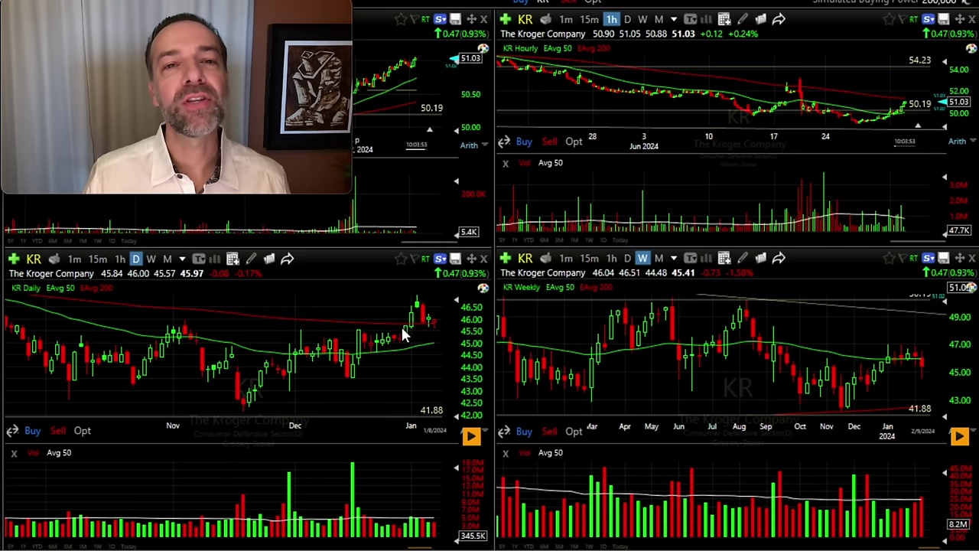
mouse_move(406, 332)
left_mouse_down()
mouse_move(184, 329)
mouse_move(411, 328)
mouse_move(407, 338)
left_mouse_up()
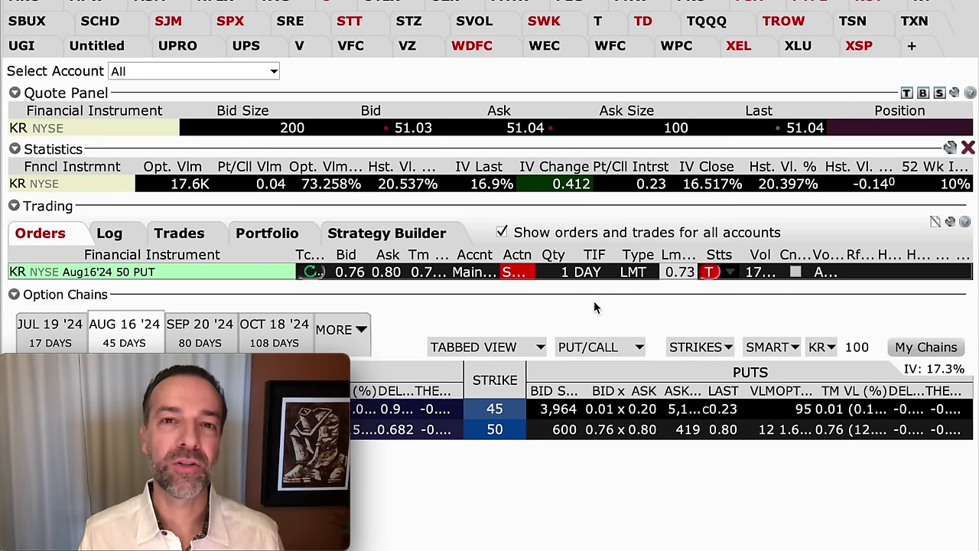
Check the quantity of the KR Aug16'24 50 put sell order.
left_click(562, 272)
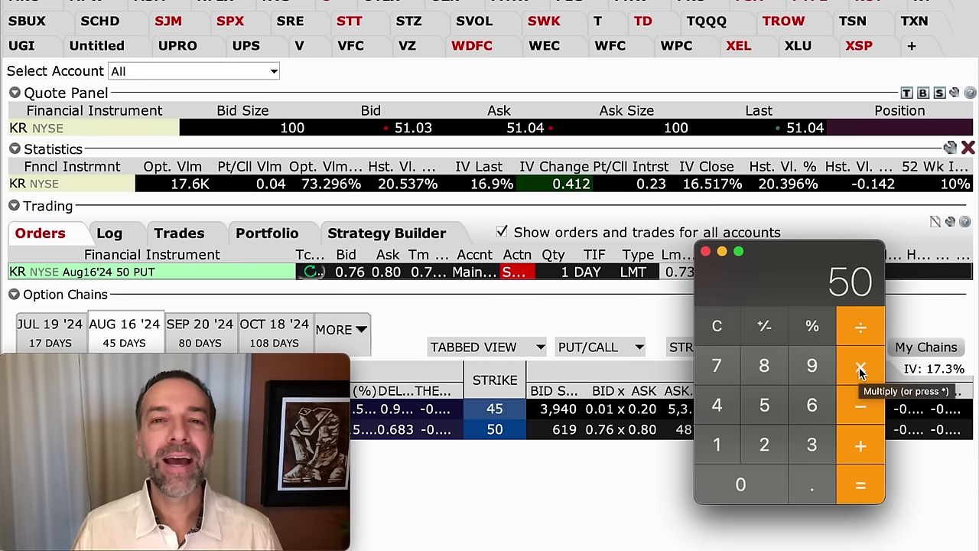
Multiply the 50 strike by 100 to get 5000.
left_click(860, 369)
type("100")
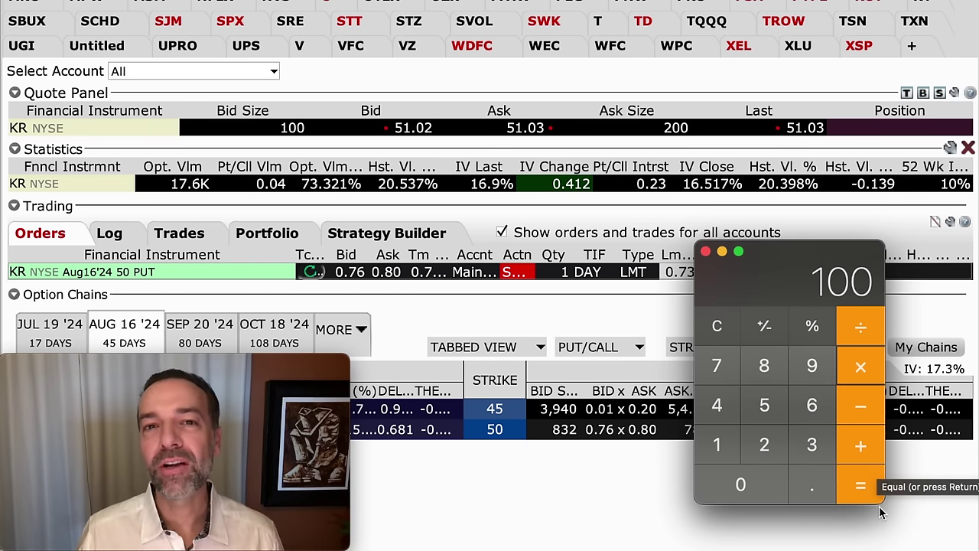
left_click(860, 484)
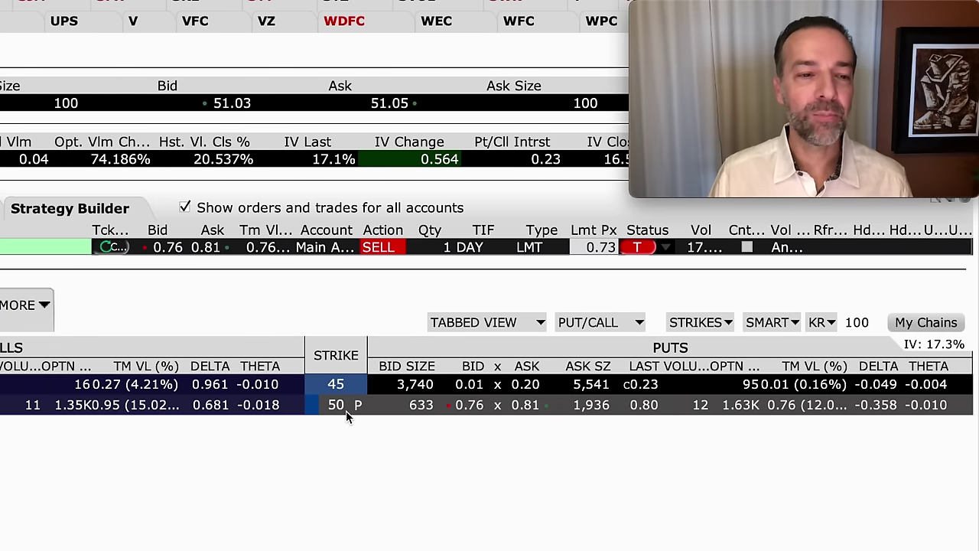
Check the KR 50 put quote in the option chain.
mouse_move(347, 415)
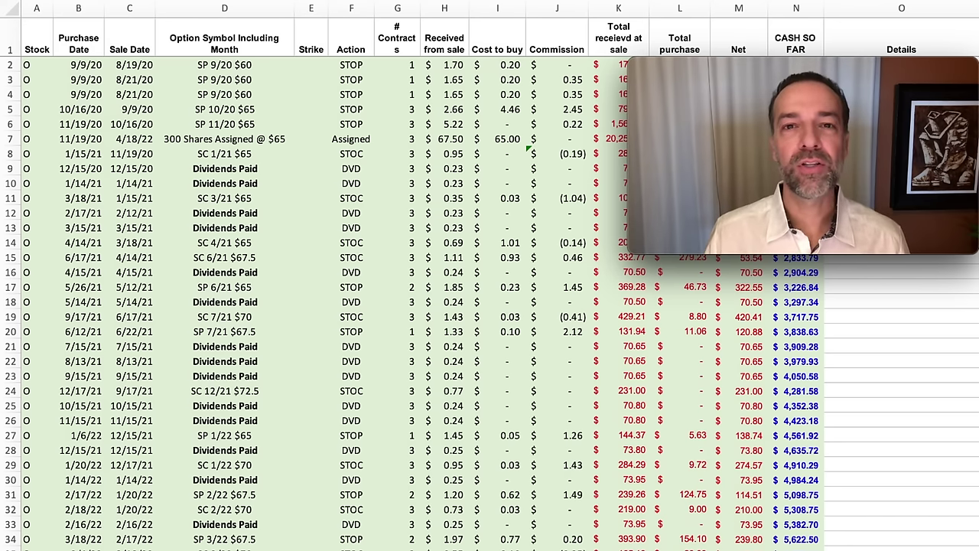
scroll(343, 247, "down", 5)
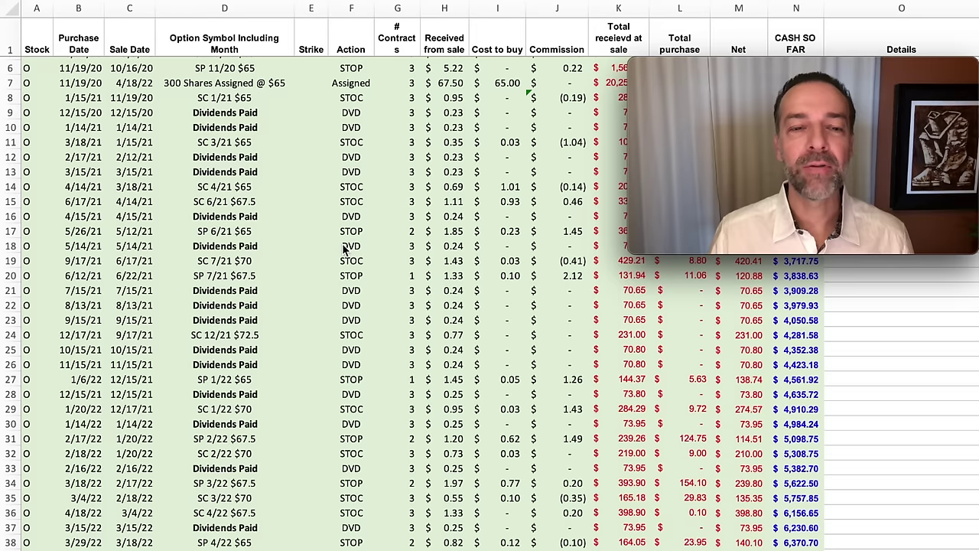
scroll(346, 247, "down", 12)
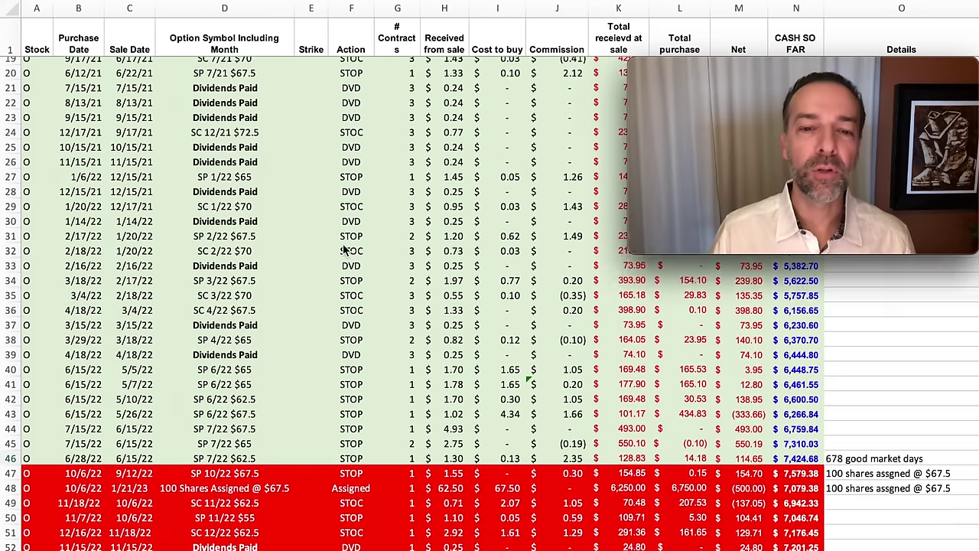
scroll(346, 243, "down", 6)
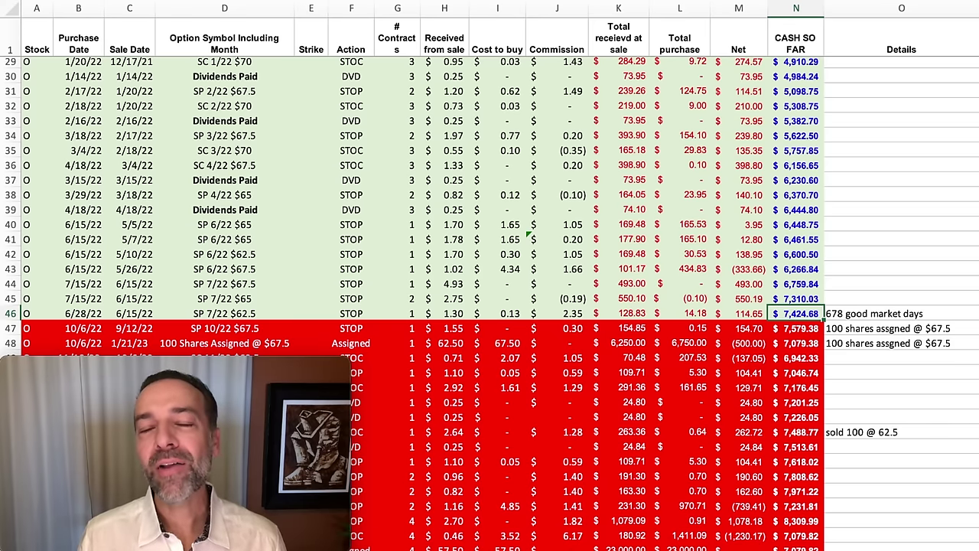
scroll(490, 306, "down", 5)
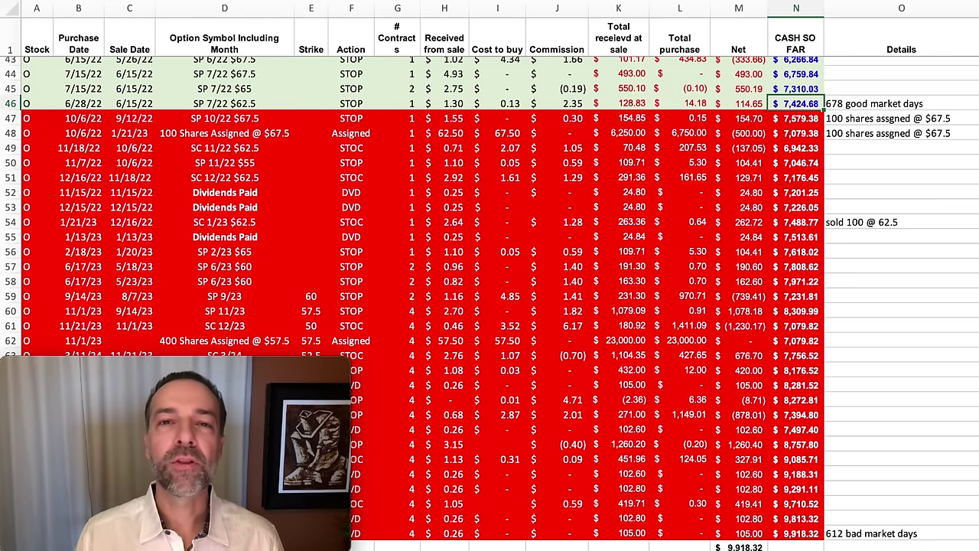
scroll(489, 303, "down", 1)
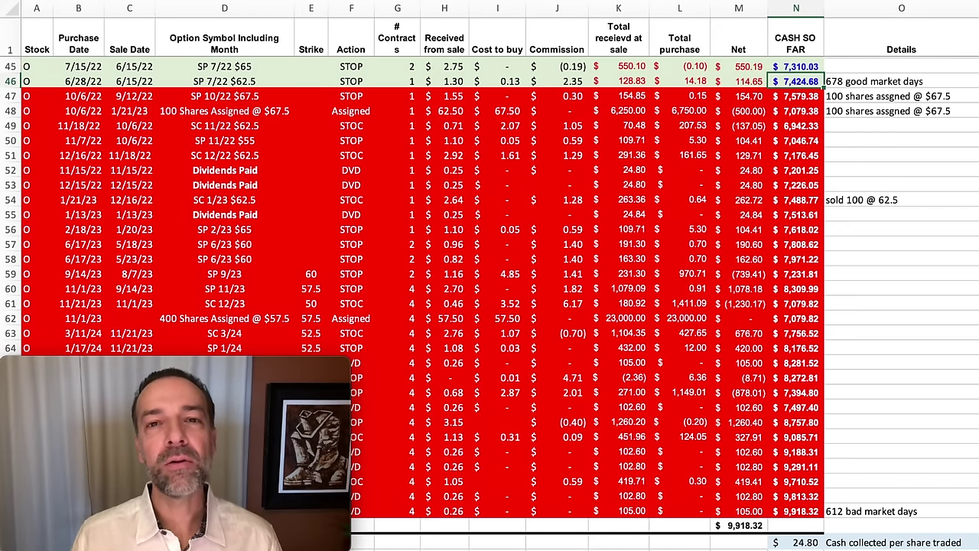
Review the trade log and select the final cash-so-far total of $9,918.32 in N66.
scroll(888, 291, "up", 14)
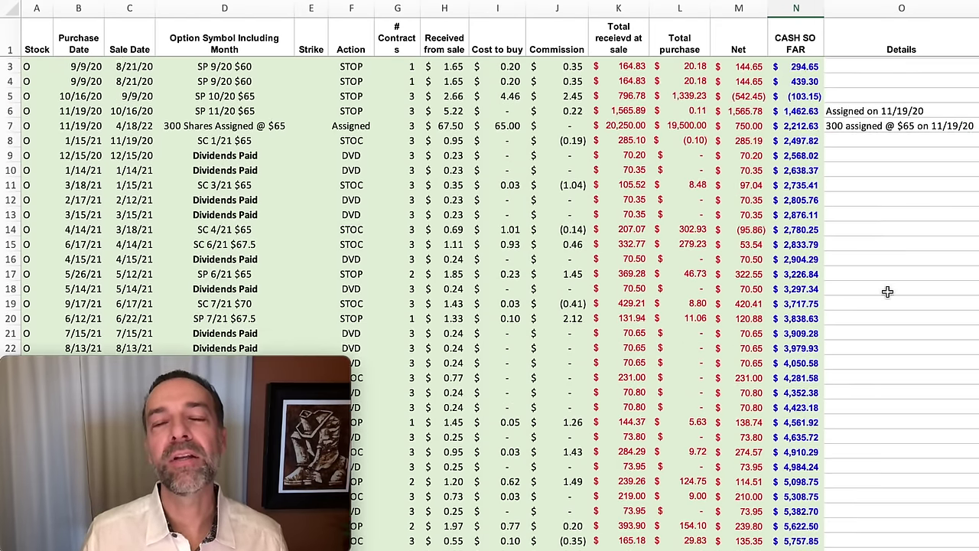
scroll(887, 291, "down", 10)
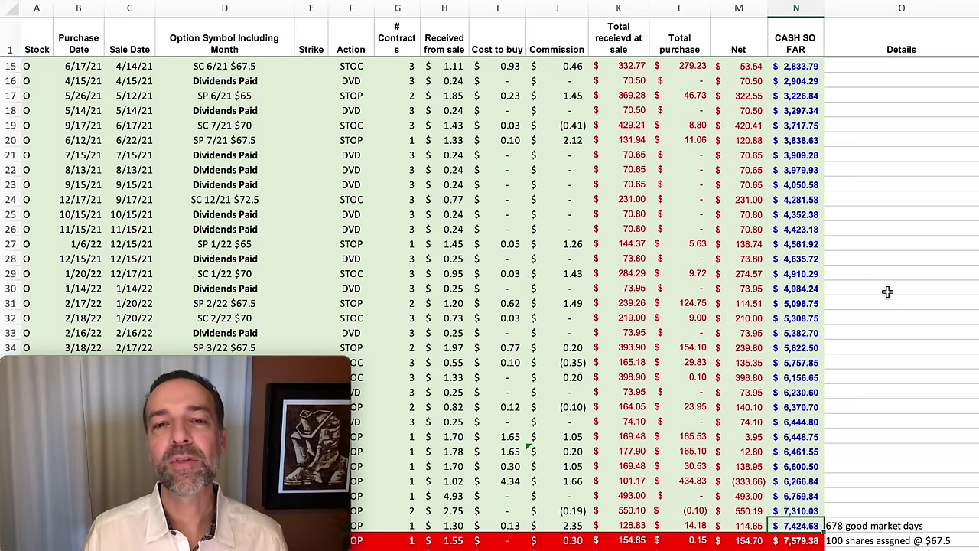
scroll(887, 292, "down", 4)
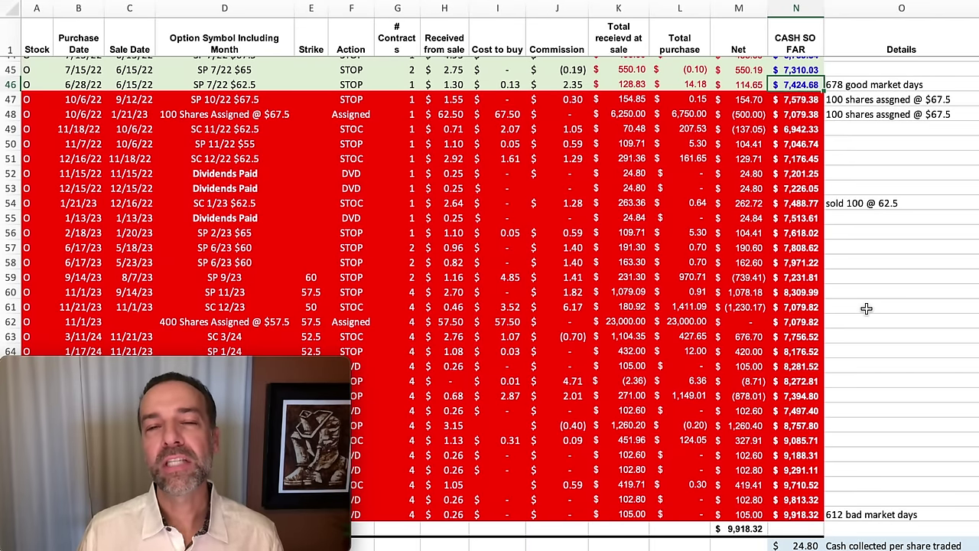
scroll(867, 309, "up", 4)
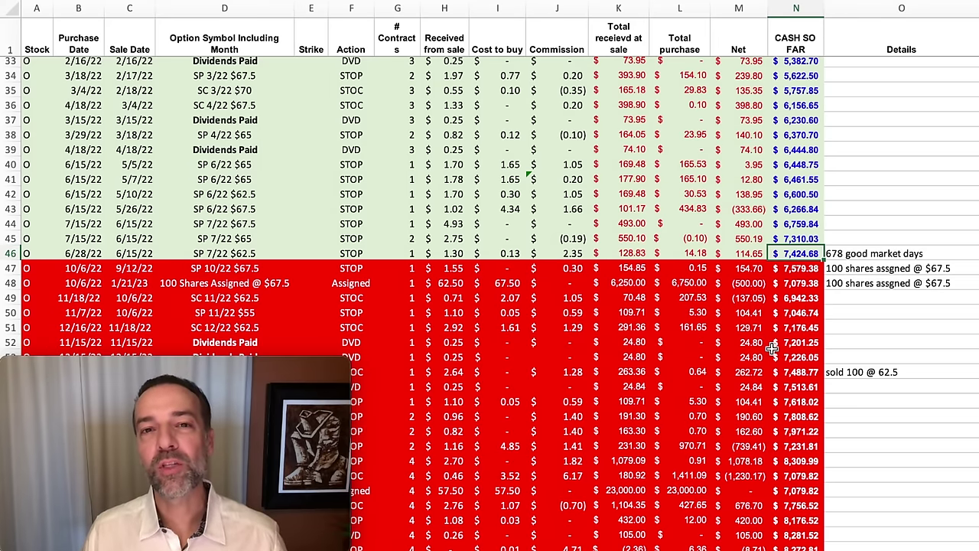
scroll(772, 348, "down", 5)
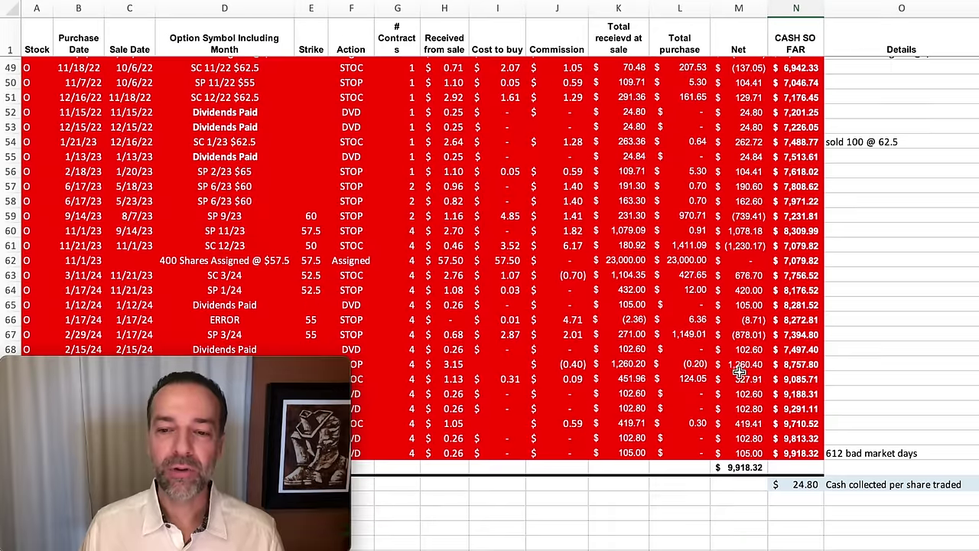
scroll(924, 432, "up", 1)
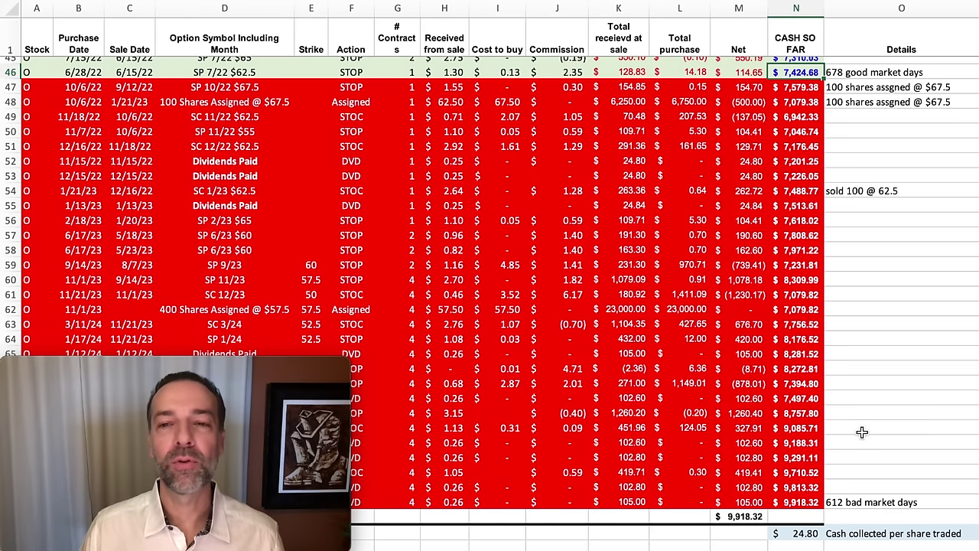
left_click(817, 503)
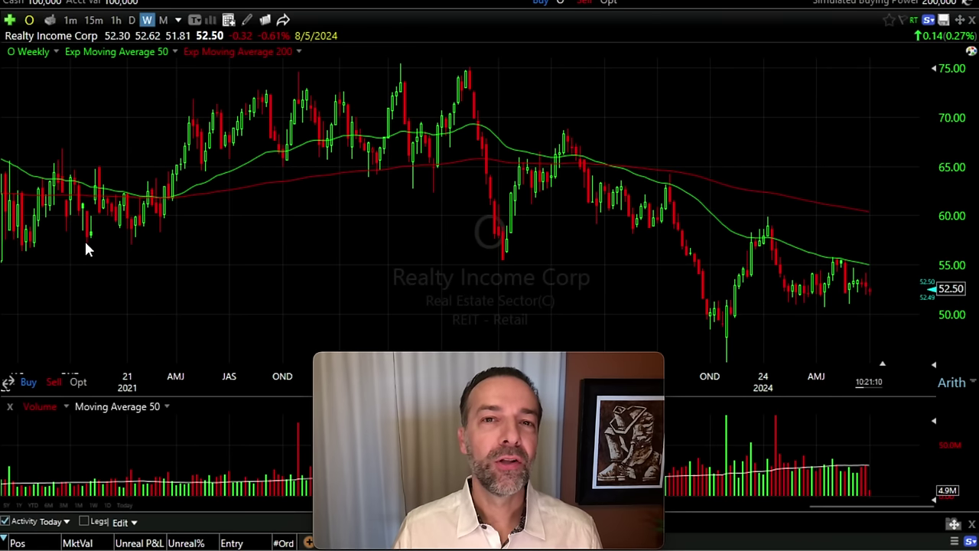
mouse_move(85, 247)
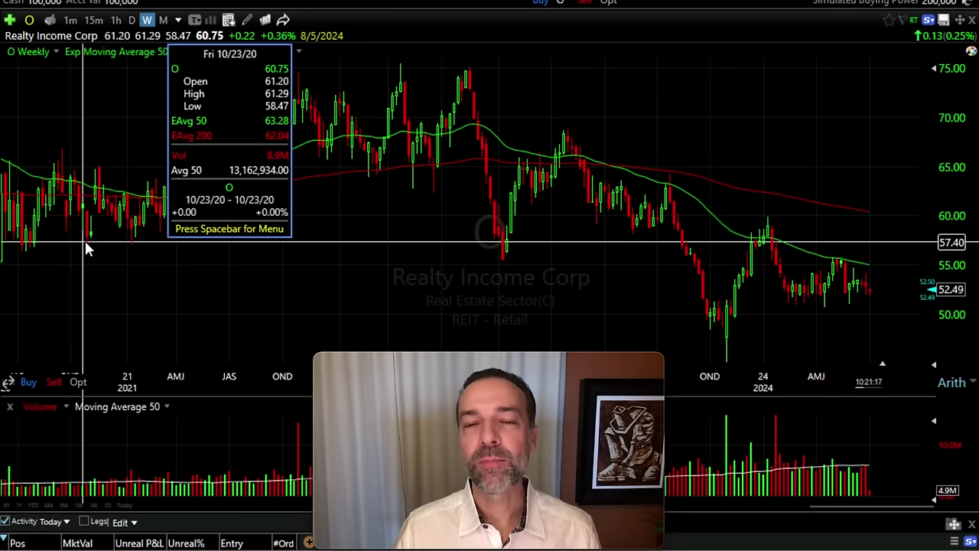
left_click_drag(86, 243, 406, 66)
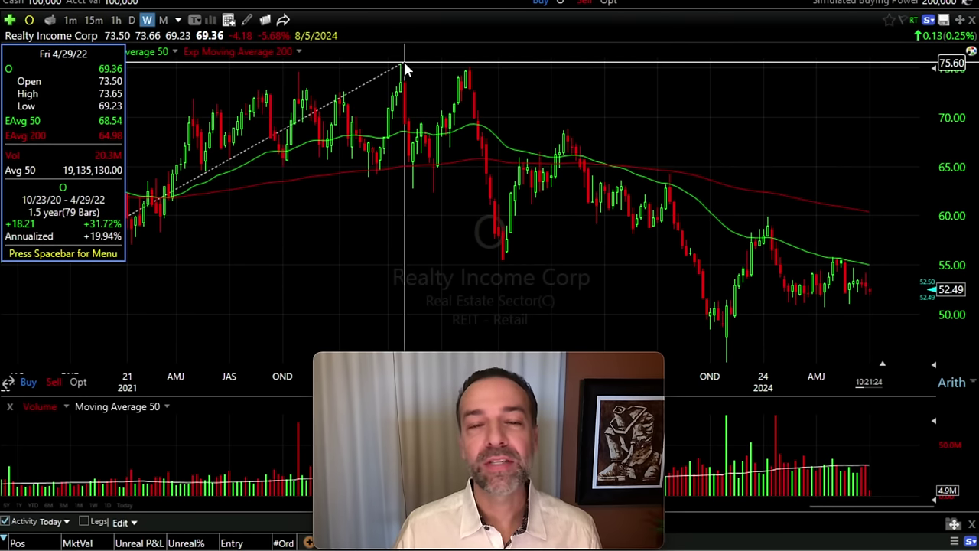
left_click_drag(468, 72, 727, 365)
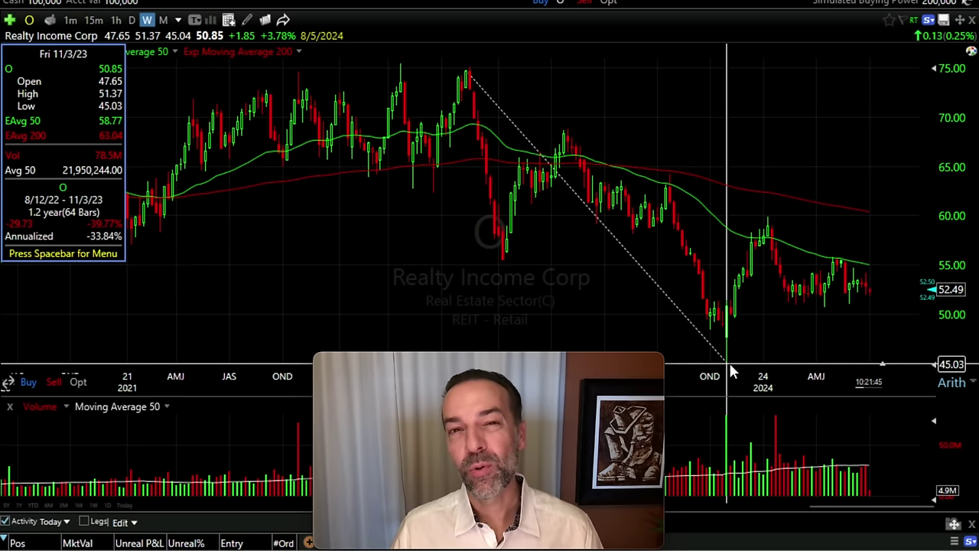
left_click_drag(729, 361, 869, 291)
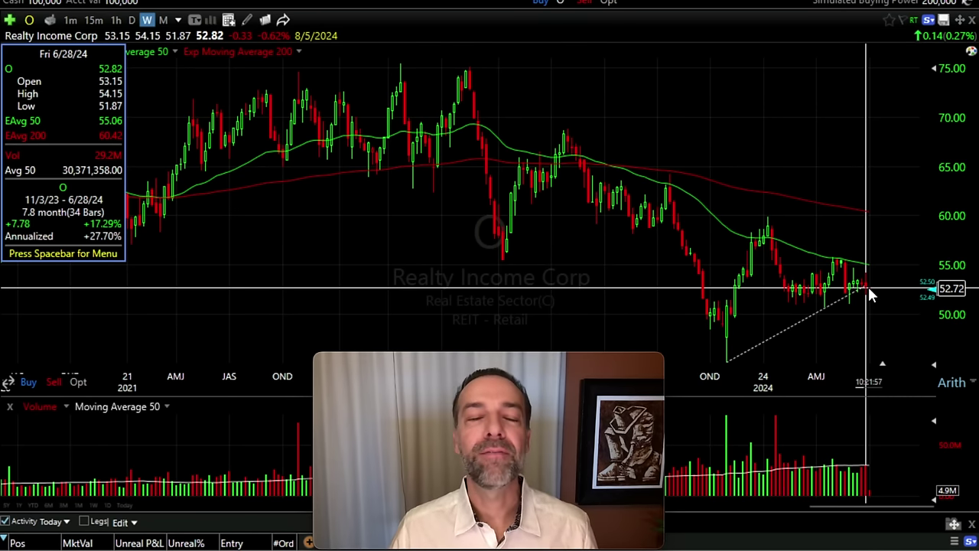
left_click(855, 294)
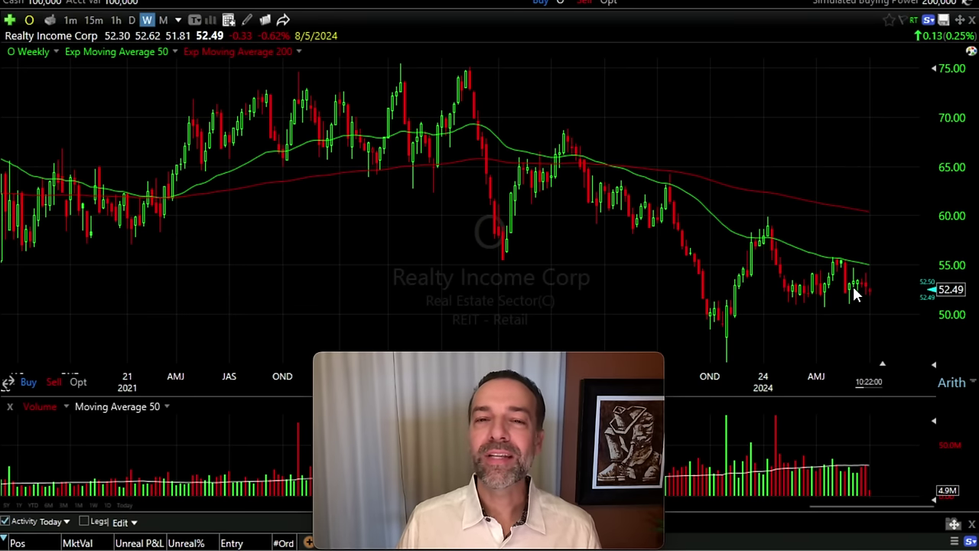